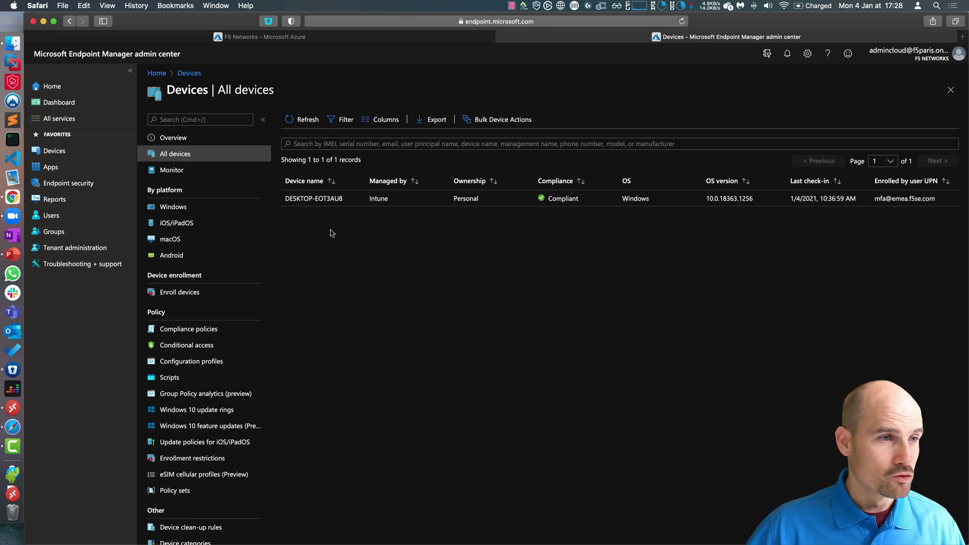
pyautogui.click(298, 198)
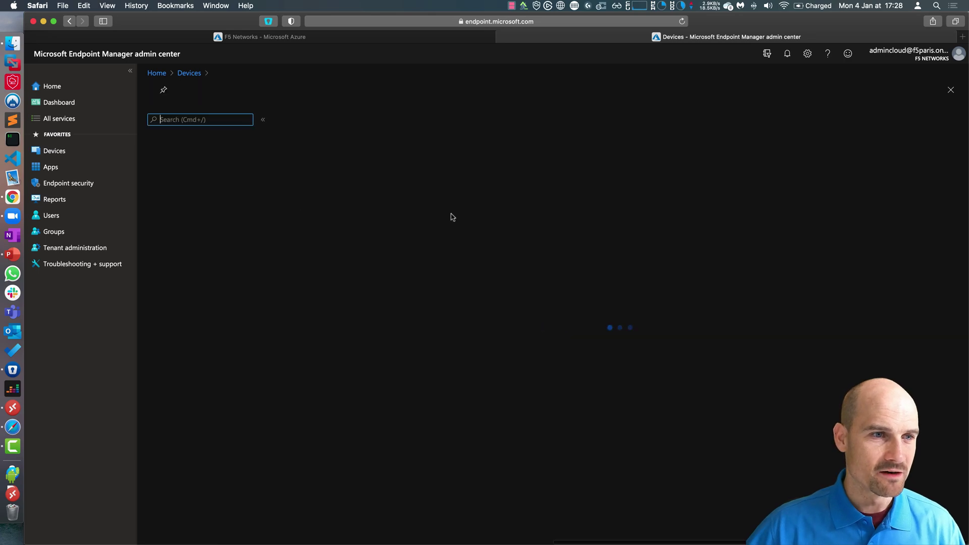
pyautogui.click(195, 73)
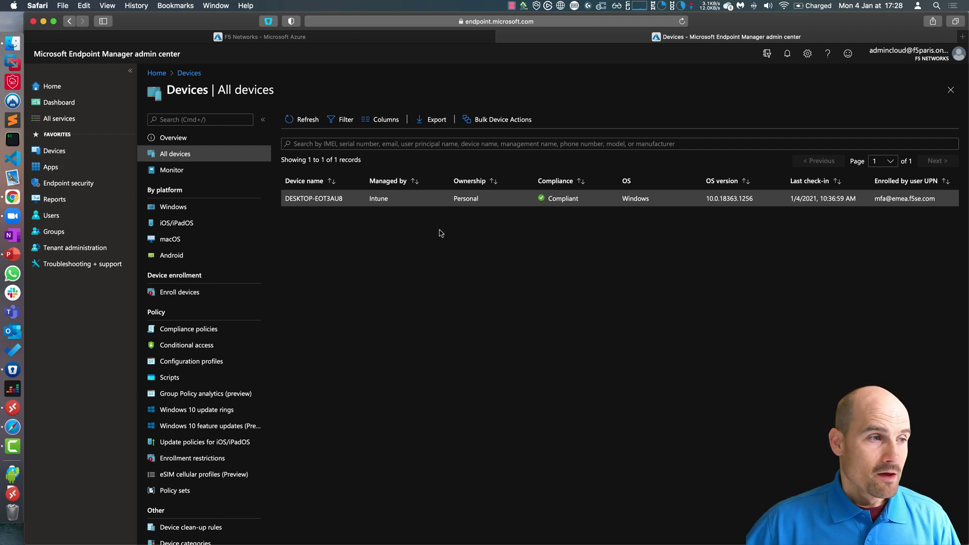
# Check the Grant controls of the MFA-for-Users conditional access policy, then go back to Devices
pyautogui.click(213, 345)
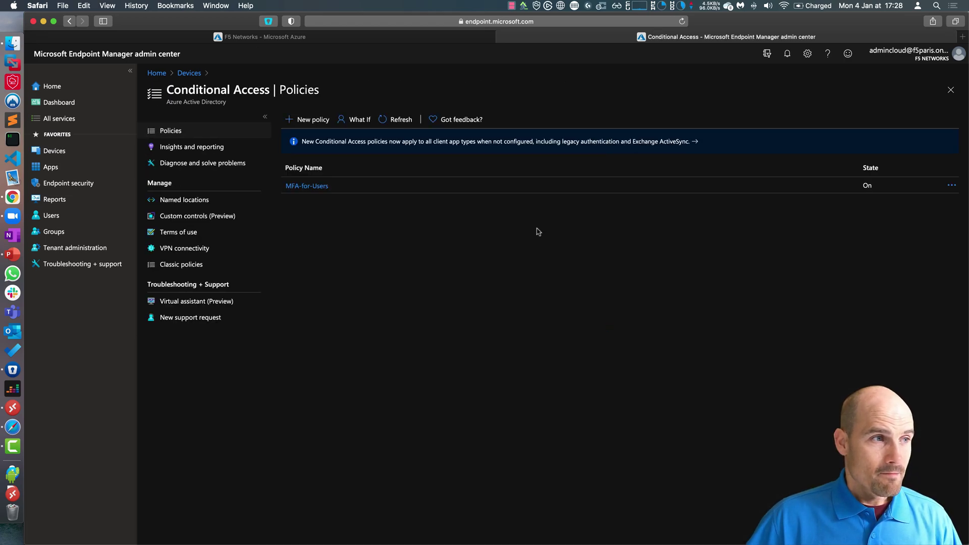
pyautogui.click(313, 187)
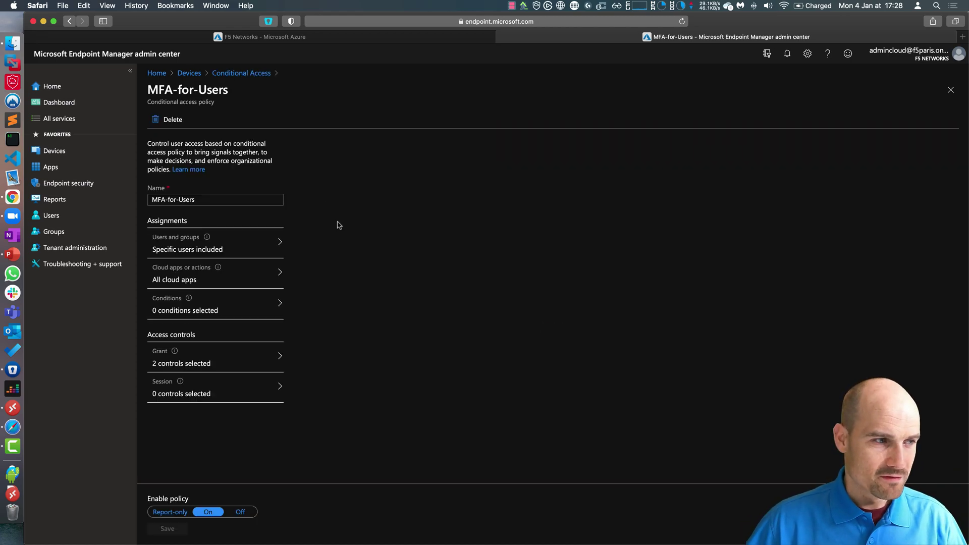
pyautogui.click(208, 361)
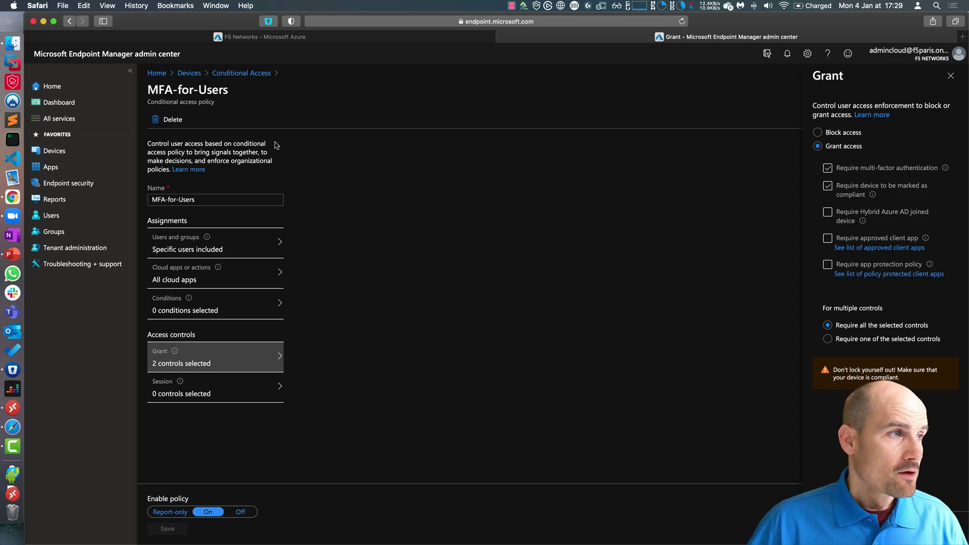
pyautogui.click(189, 73)
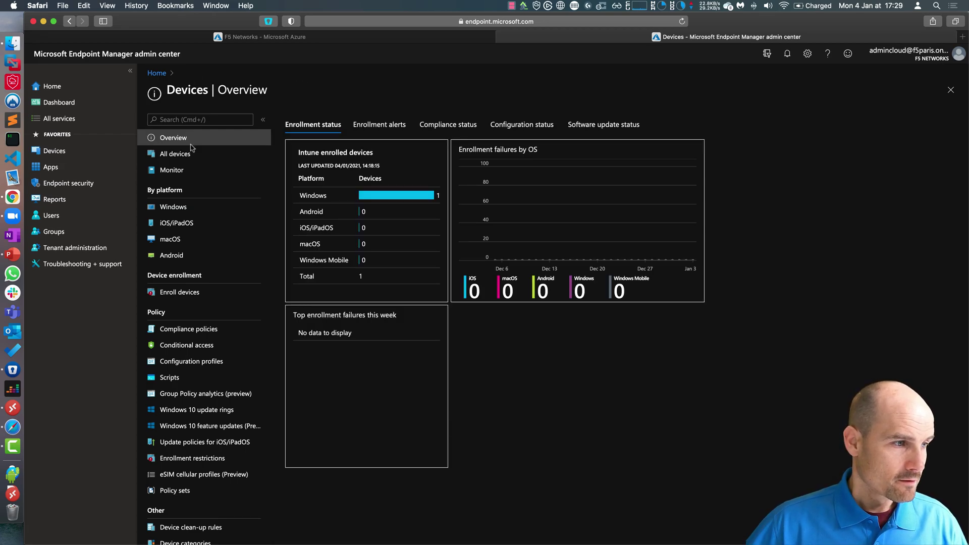
# View the UDF-Compliance compliance policy's properties, then go back to the Home dashboard
pyautogui.click(214, 330)
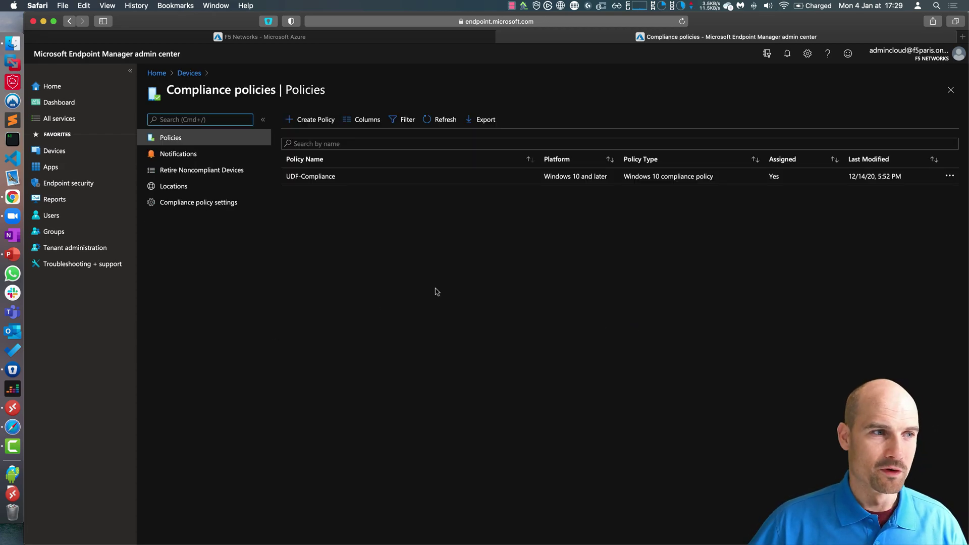
pyautogui.click(321, 181)
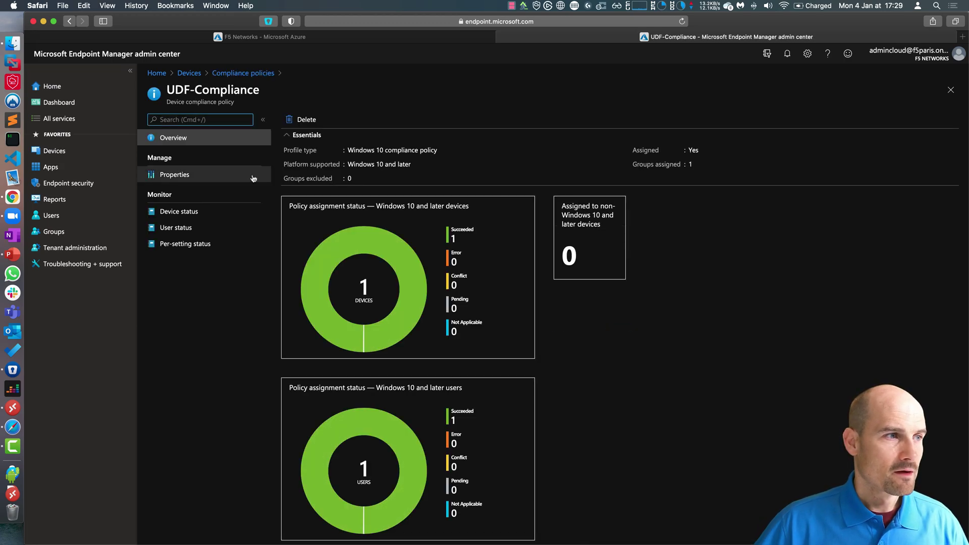
pyautogui.click(188, 176)
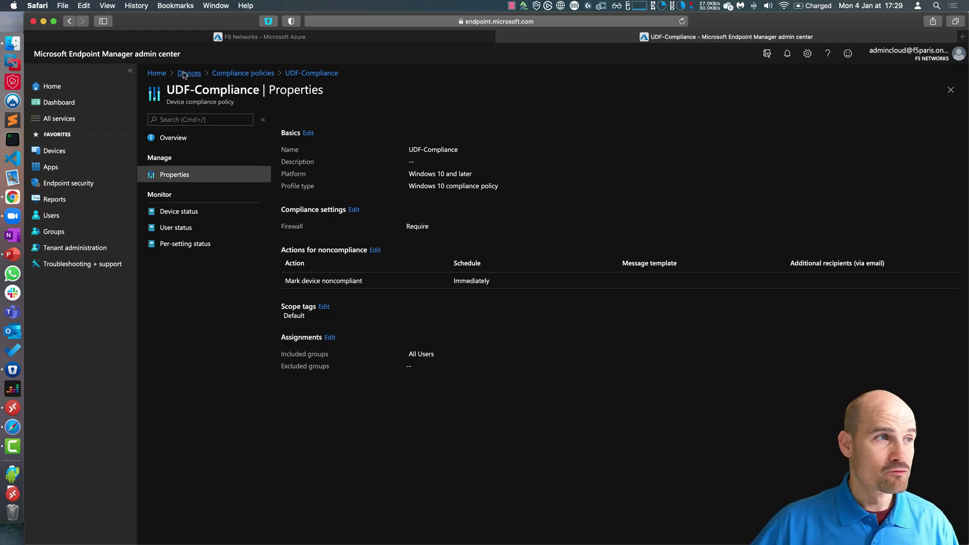
pyautogui.click(157, 74)
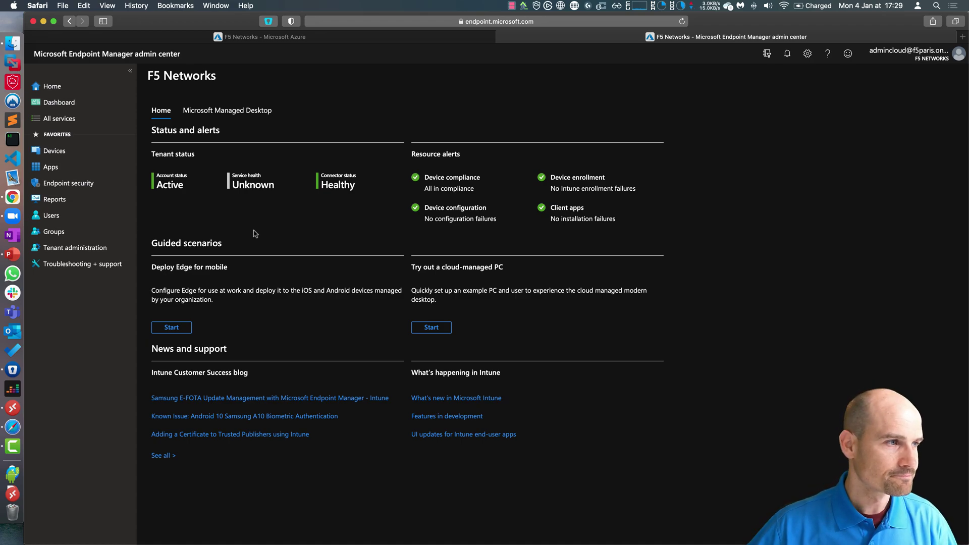
# Show the VPN-UDF profile's properties, scrolling down to its vpn.emea.f5se.com server and Custom XML
pyautogui.click(77, 153)
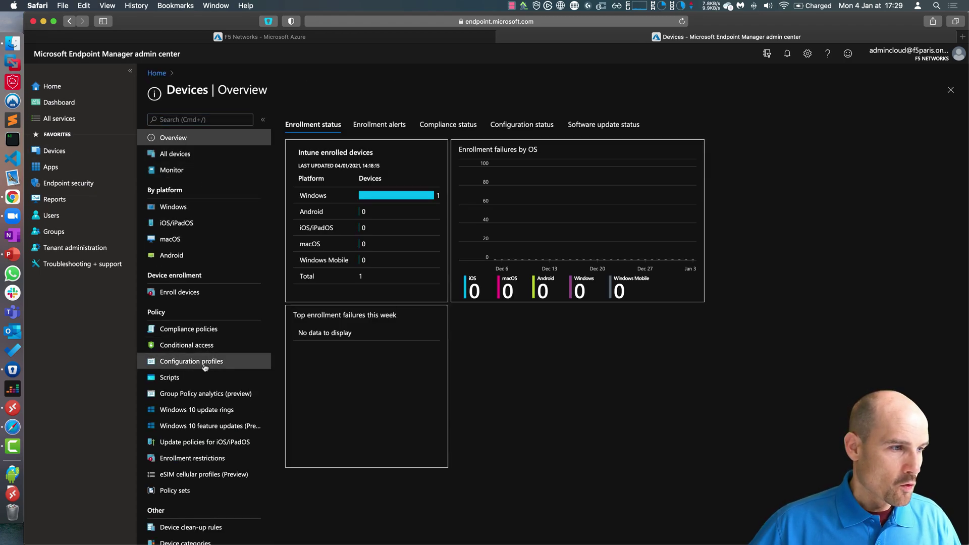
pyautogui.click(205, 366)
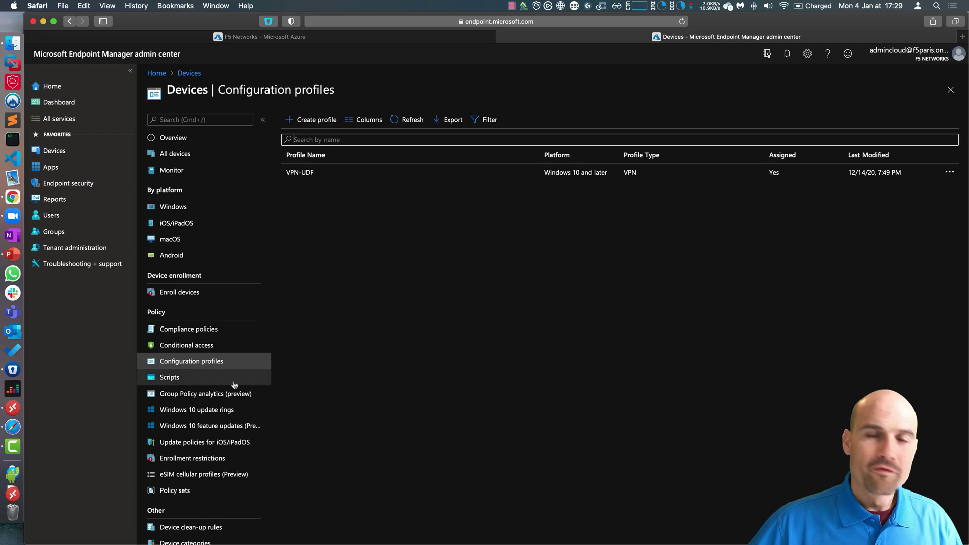
pyautogui.click(305, 177)
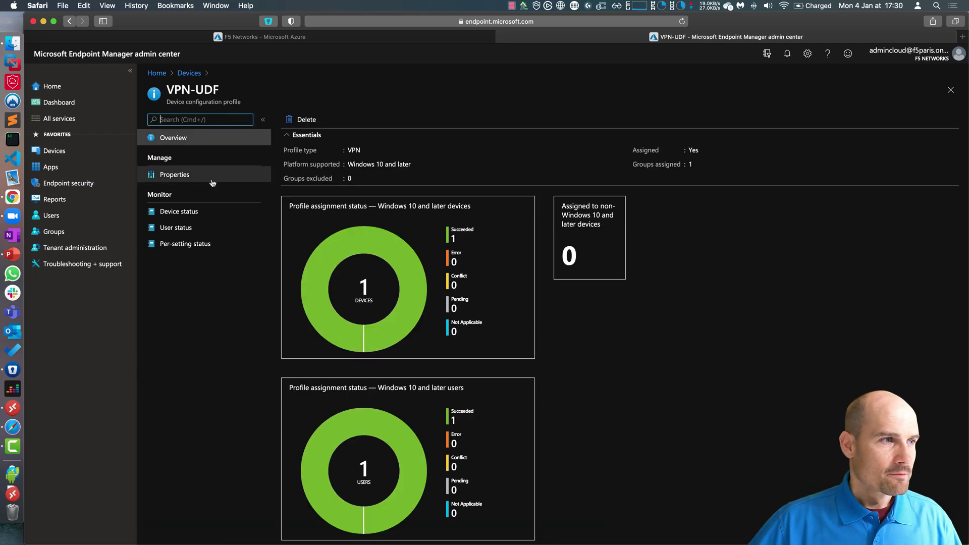
pyautogui.click(210, 178)
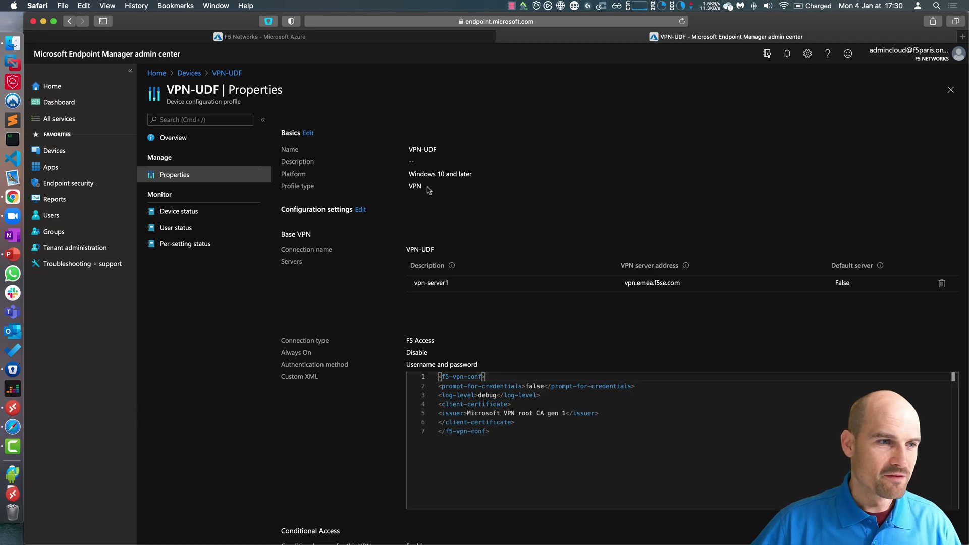
pyautogui.scroll(-2, 475, 213)
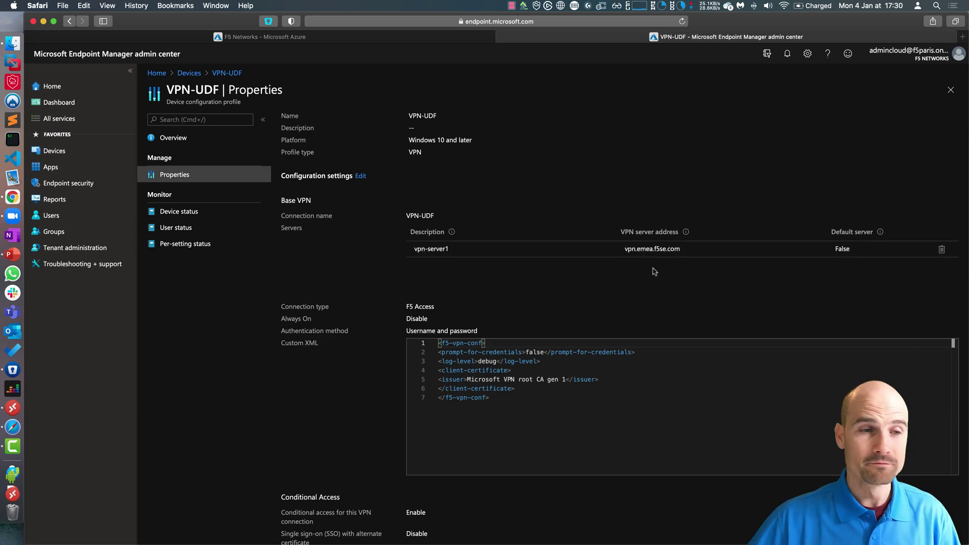
pyautogui.scroll(-2, 645, 277)
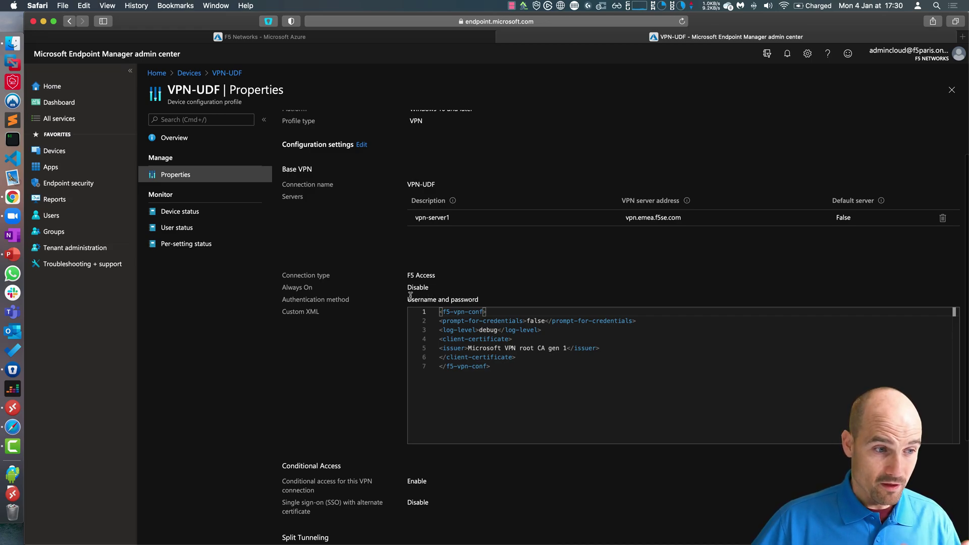
pyautogui.scroll(-1, 354, 291)
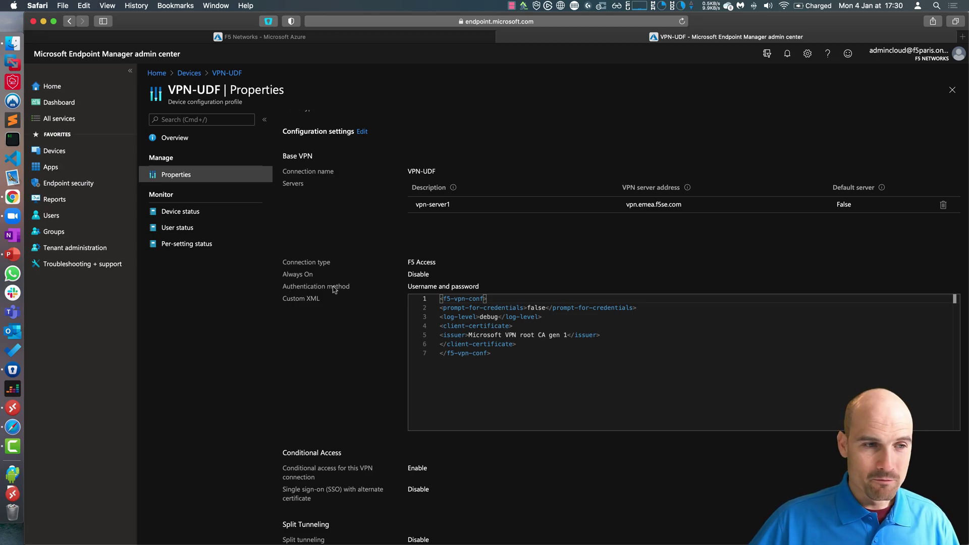
pyautogui.moveTo(500, 356); pyautogui.dragTo(440, 304)
pyautogui.click(530, 357)
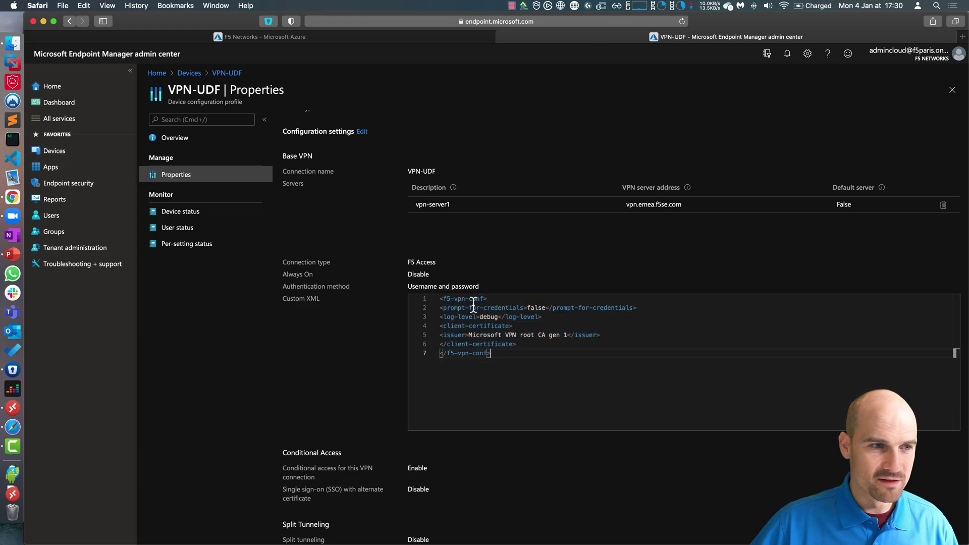
pyautogui.click(539, 316)
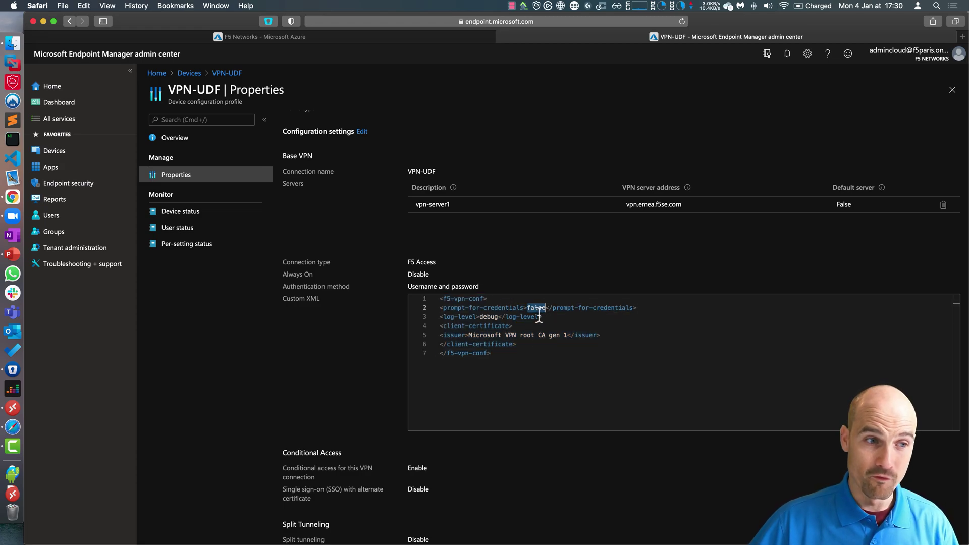
pyautogui.click(506, 325)
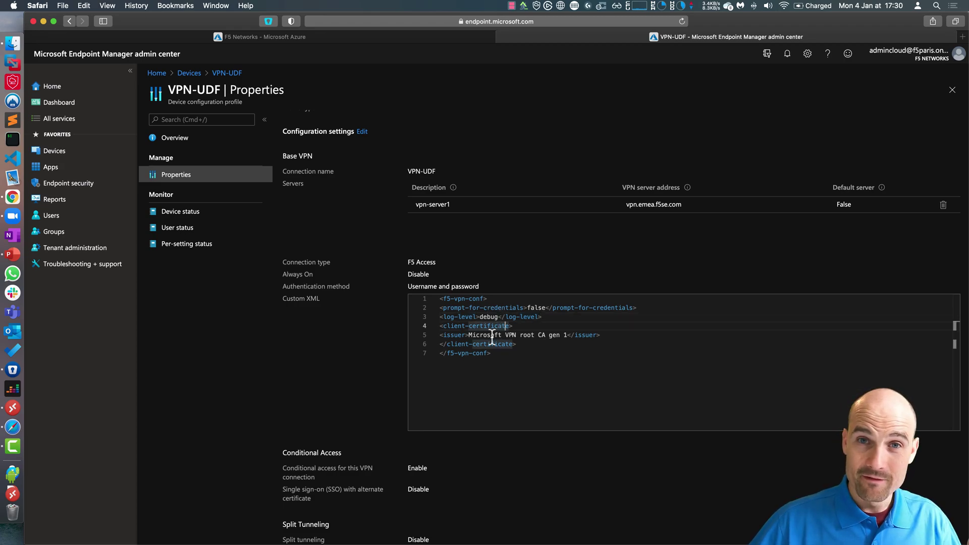
pyautogui.click(469, 336)
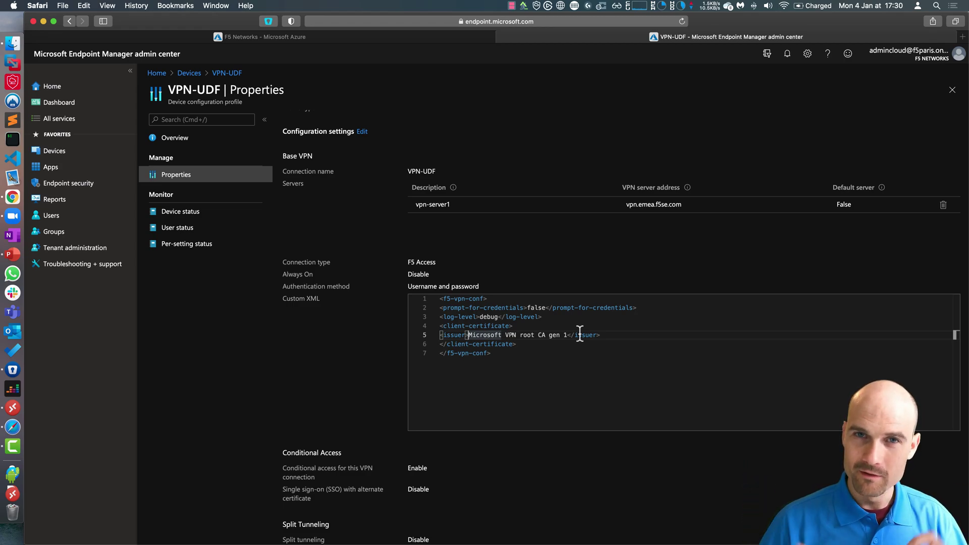
pyautogui.click(562, 353)
pyautogui.scroll(-5, 599, 350)
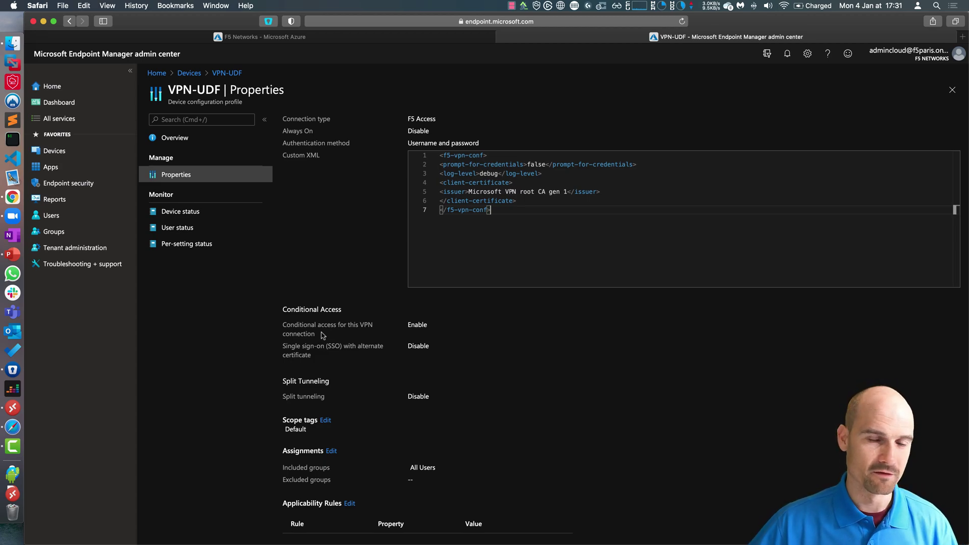
pyautogui.scroll(-1, 335, 331)
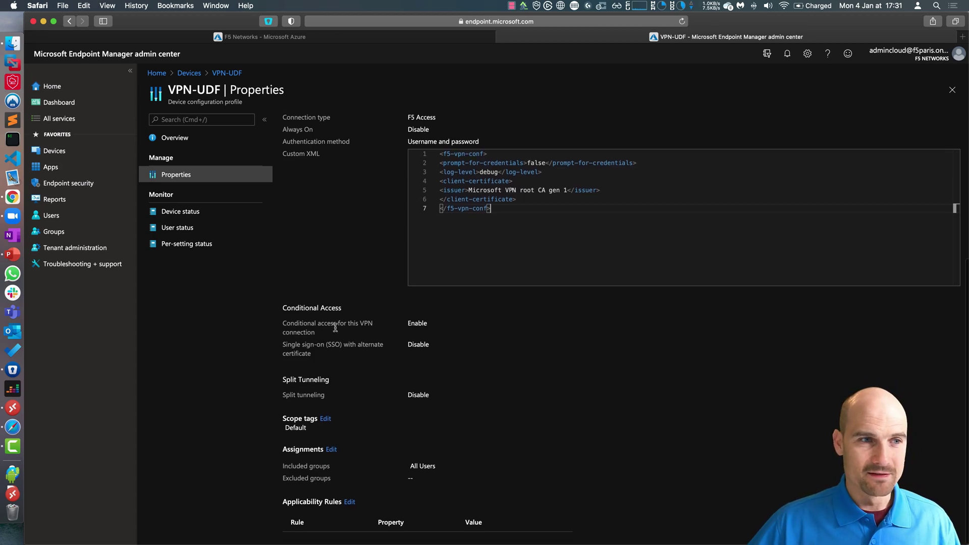
pyautogui.scroll(5, 337, 329)
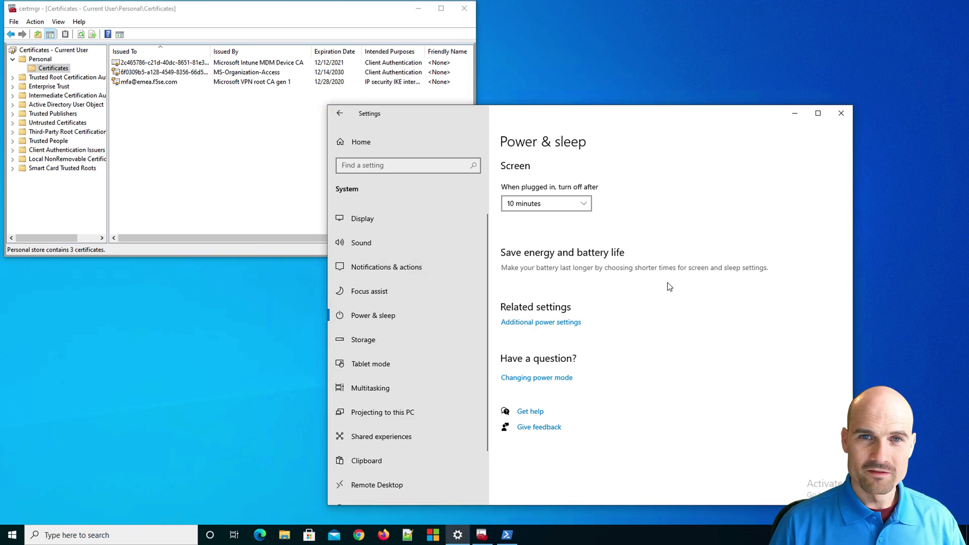
# Go from the VPN page to Accounts > Access work or school
pyautogui.hotkey('alt', 'Left')
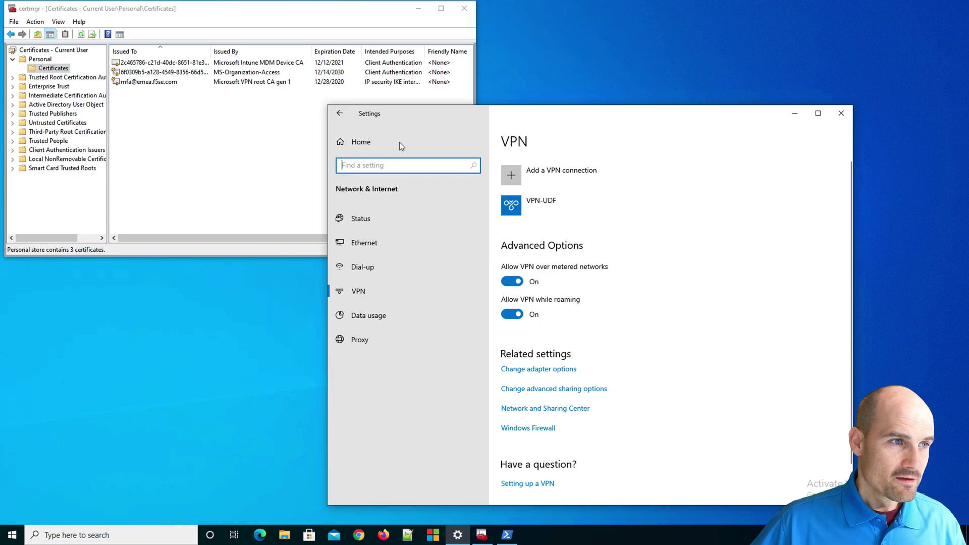
pyautogui.click(340, 114)
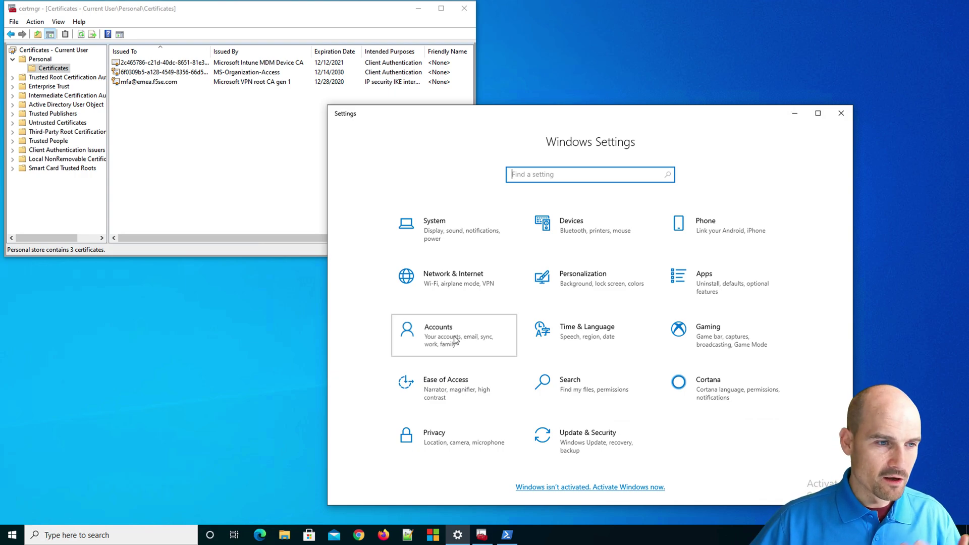
pyautogui.click(470, 340)
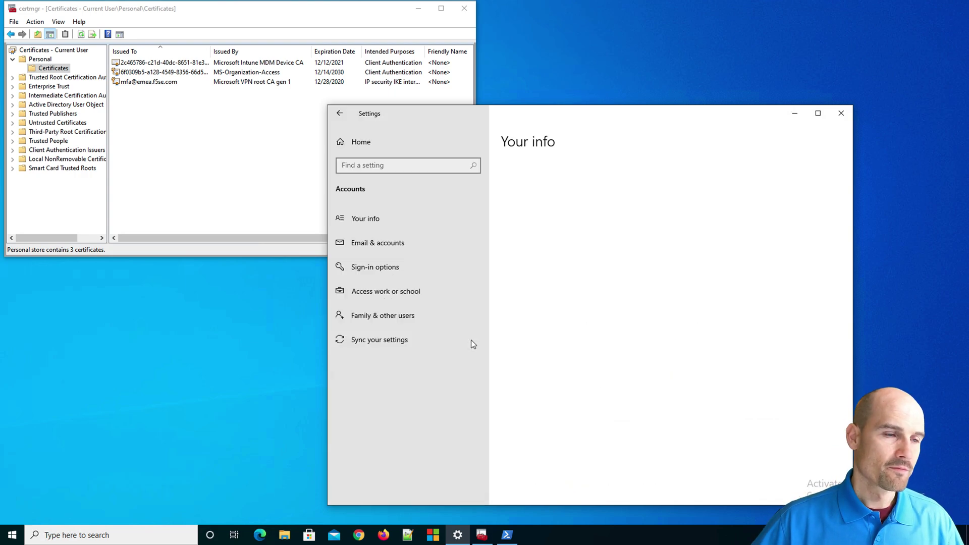
pyautogui.click(395, 292)
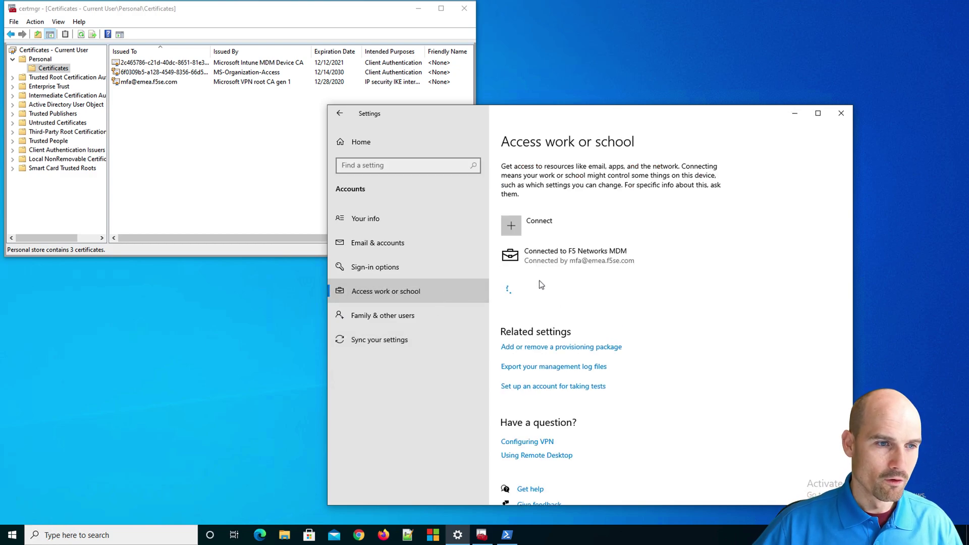
# Check the F5 Networks MDM info, its VPN policy and last successful sync, then go back
pyautogui.click(600, 256)
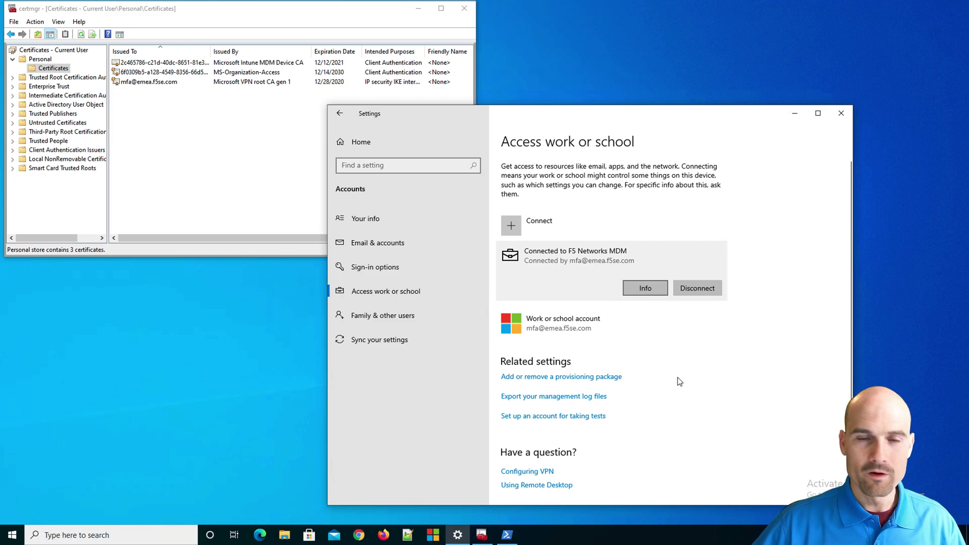
pyautogui.press('Return')
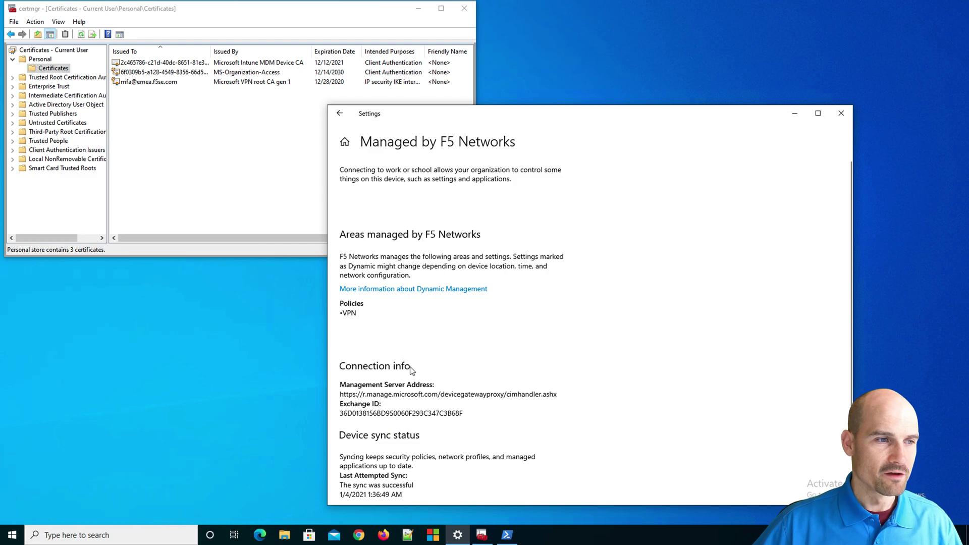
pyautogui.scroll(-3, 515, 382)
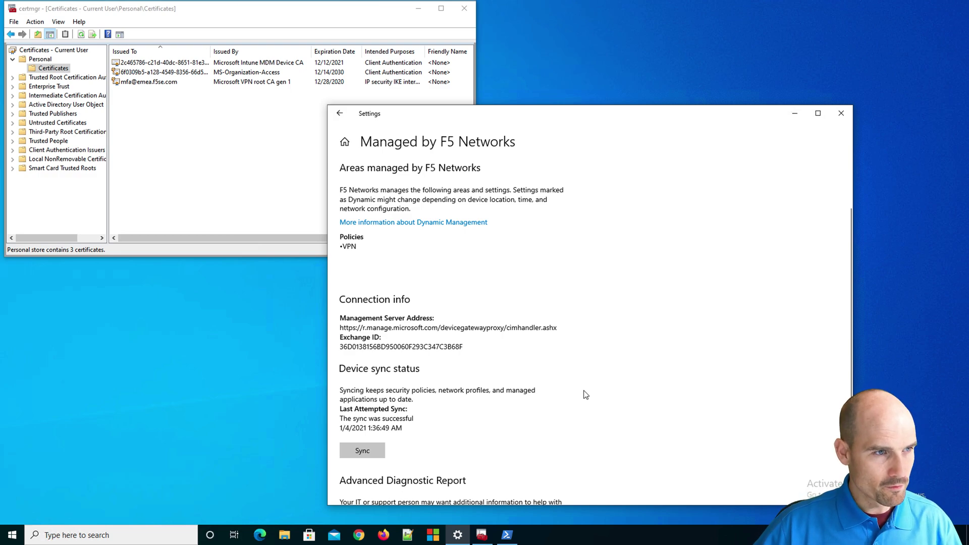
pyautogui.click(340, 114)
# Go from the Settings home page to Network & Internet > VPN
pyautogui.click(340, 115)
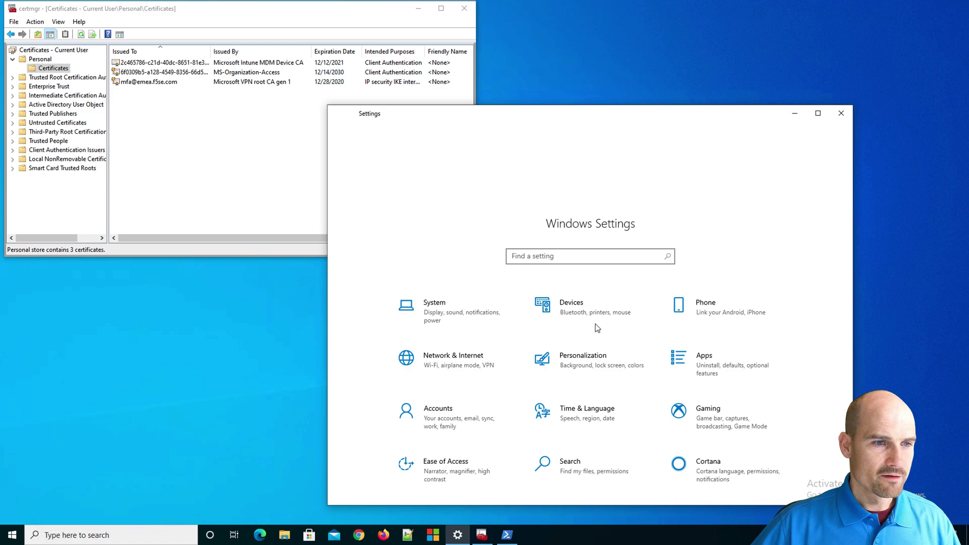
pyautogui.click(460, 368)
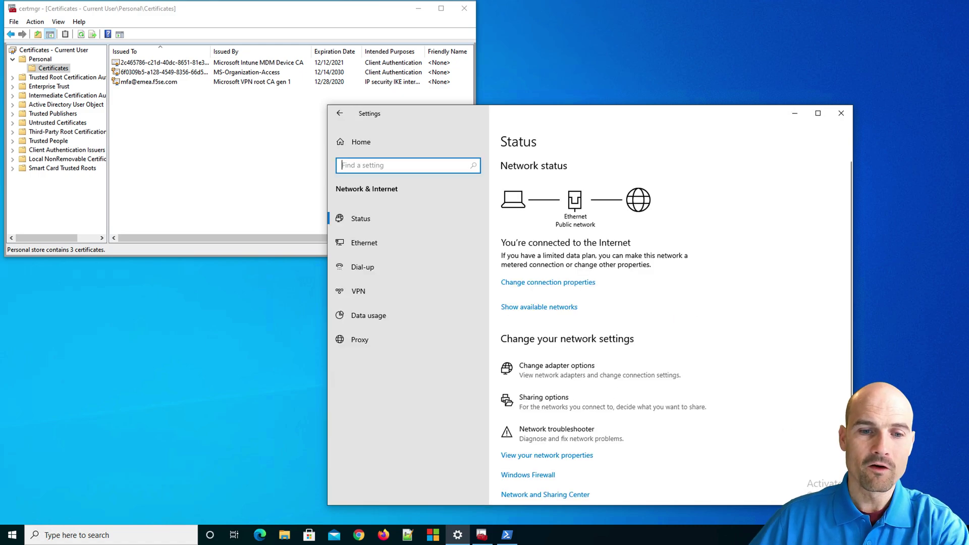
pyautogui.press('super+space')
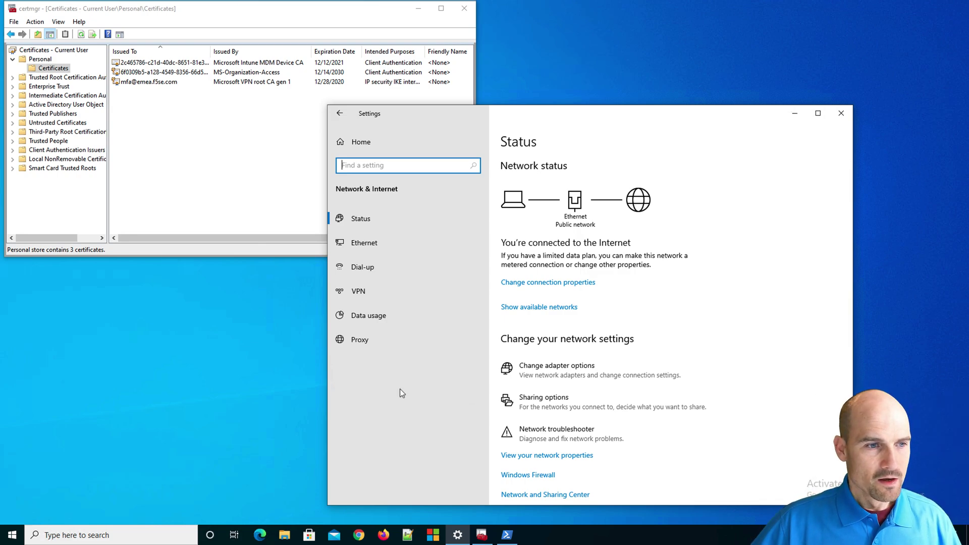
pyautogui.click(358, 291)
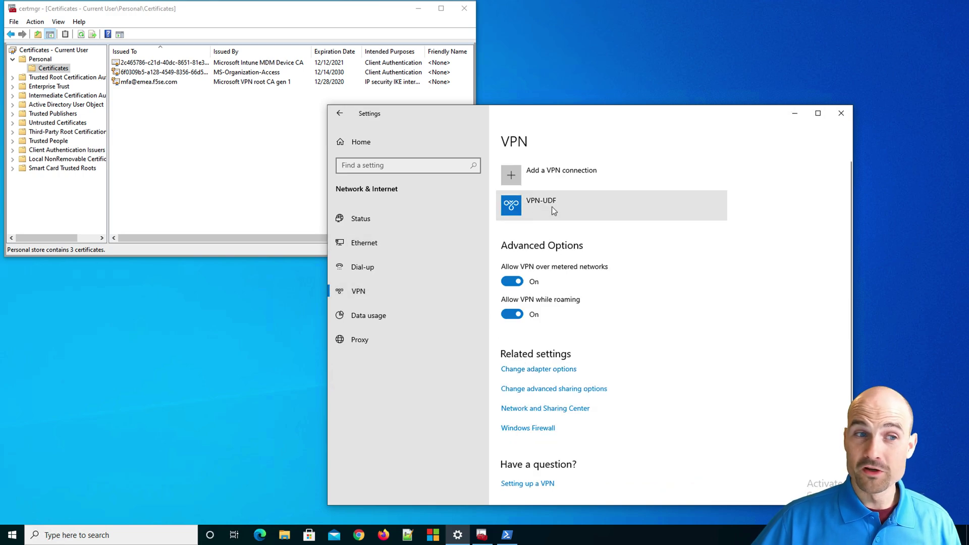
# Inspect VPN-UDF's advanced options, return to the VPN list, and bring up admin PowerShell
pyautogui.click(573, 209)
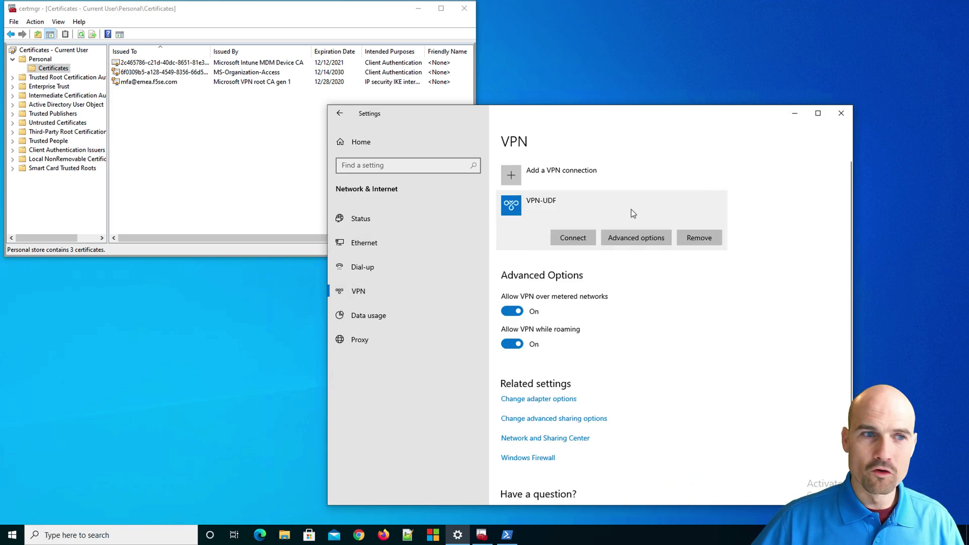
pyautogui.click(652, 239)
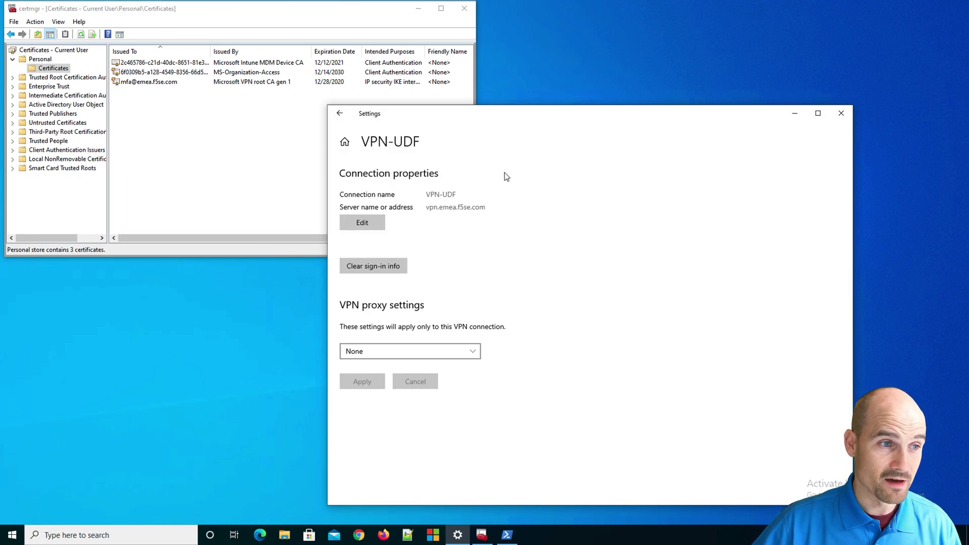
pyautogui.click(340, 113)
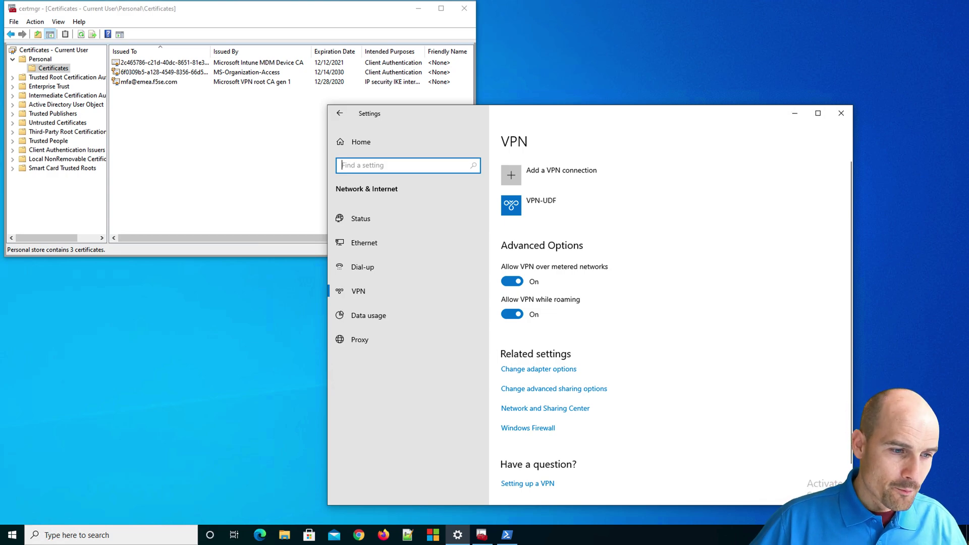
pyautogui.click(506, 536)
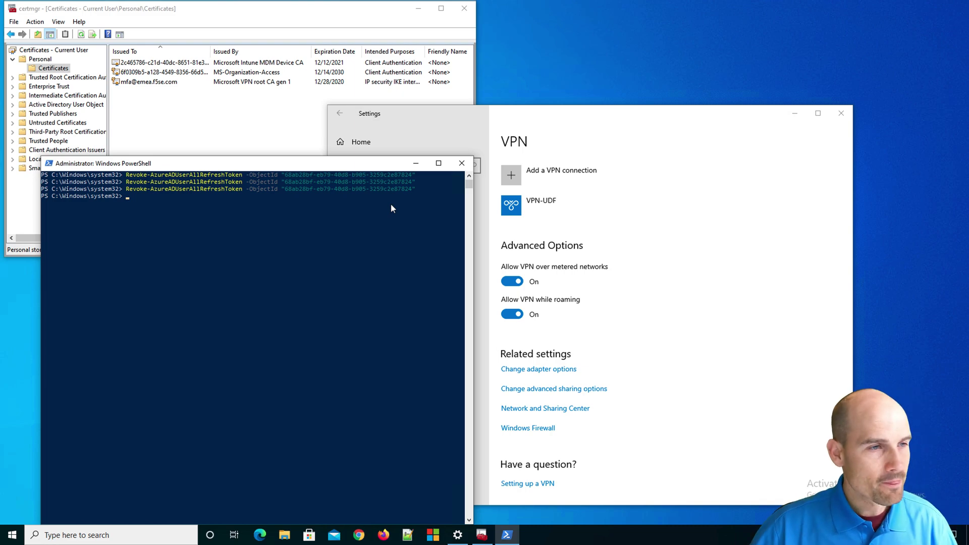
# Minimise PowerShell, glance at certmgr, and expand VPN-UDF's connection options in Settings
pyautogui.click(410, 162)
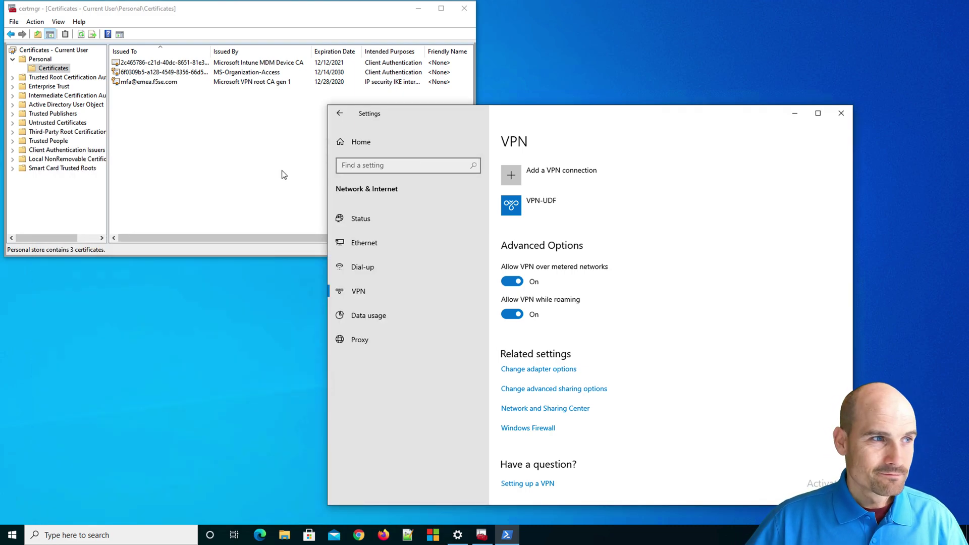
pyautogui.click(313, 107)
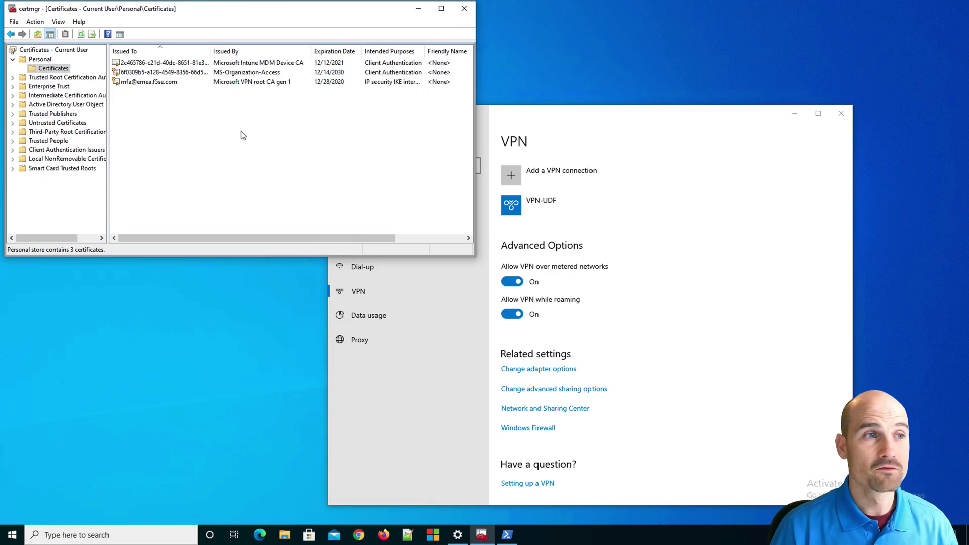
pyautogui.click(524, 117)
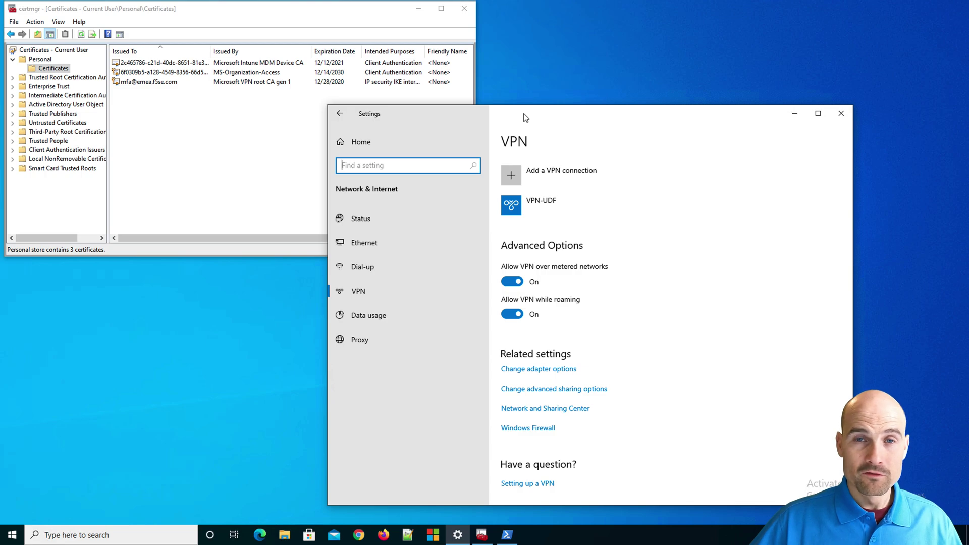
pyautogui.click(532, 211)
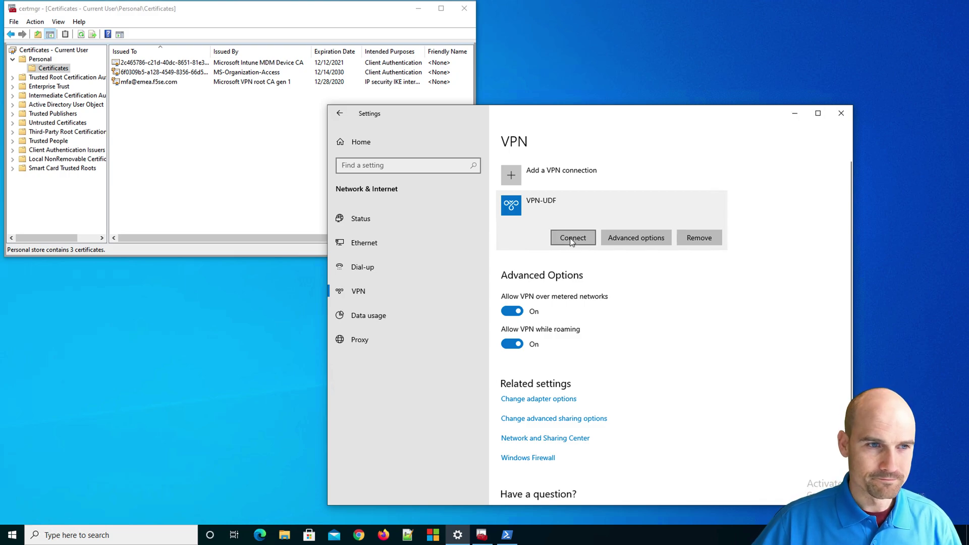
# Connect VPN-UDF, signing in with the listed work account and its password
pyautogui.click(572, 240)
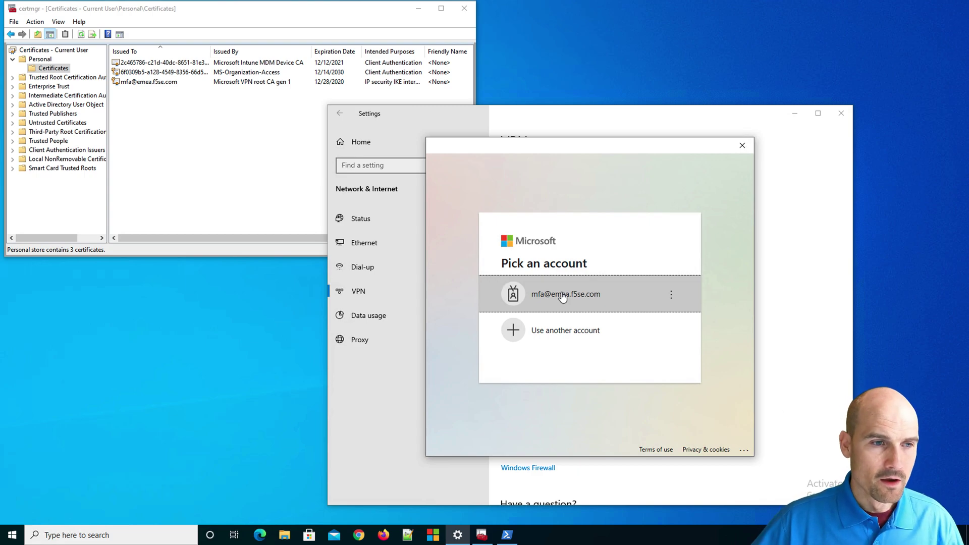
pyautogui.click(605, 294)
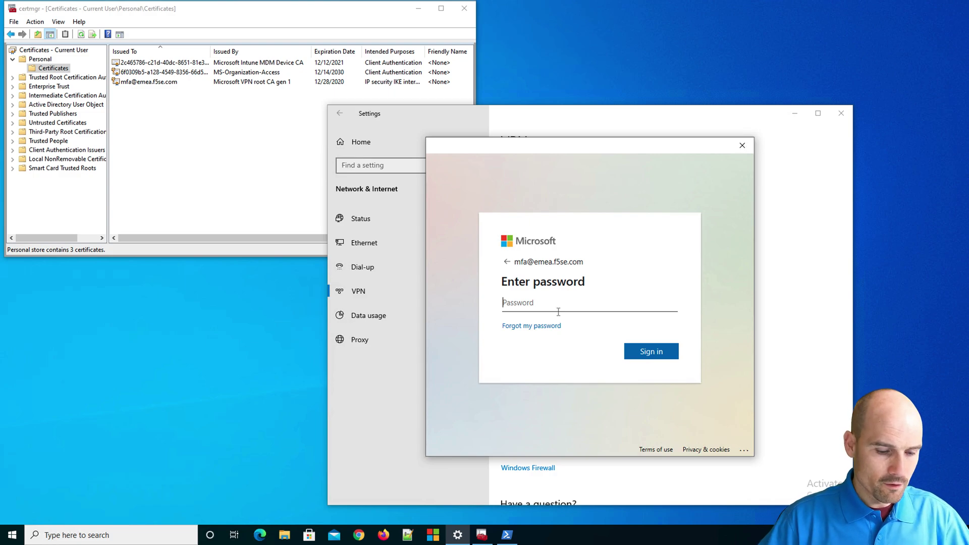
pyautogui.write('*****')
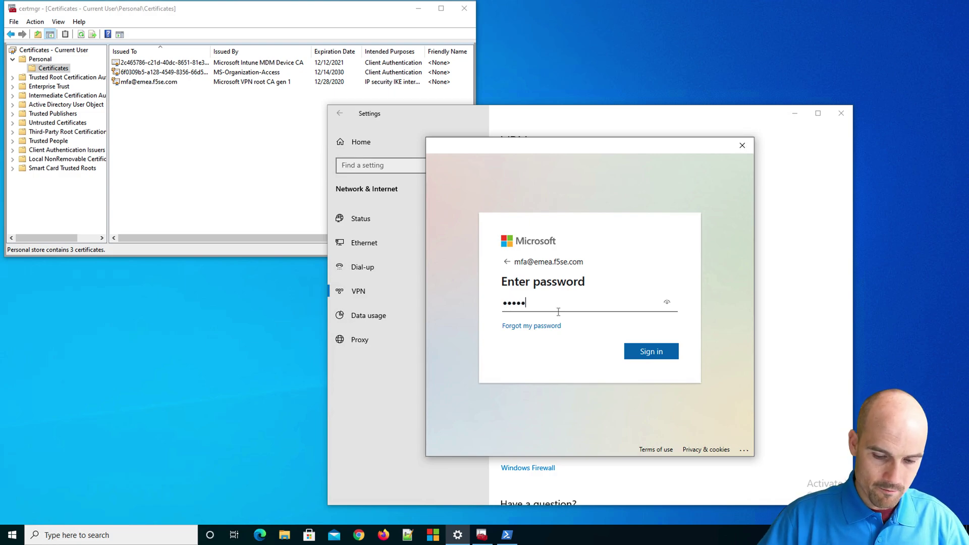
pyautogui.write('*****')
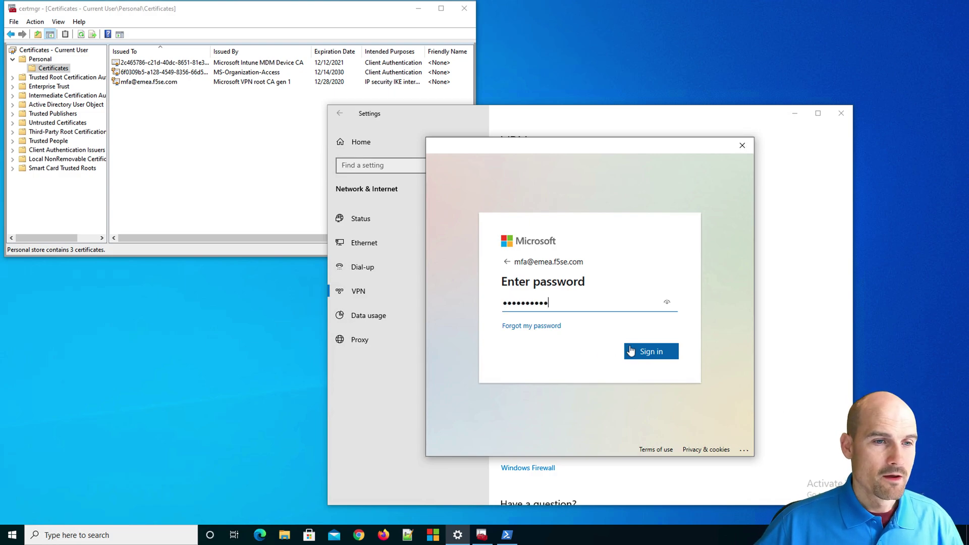
pyautogui.click(657, 357)
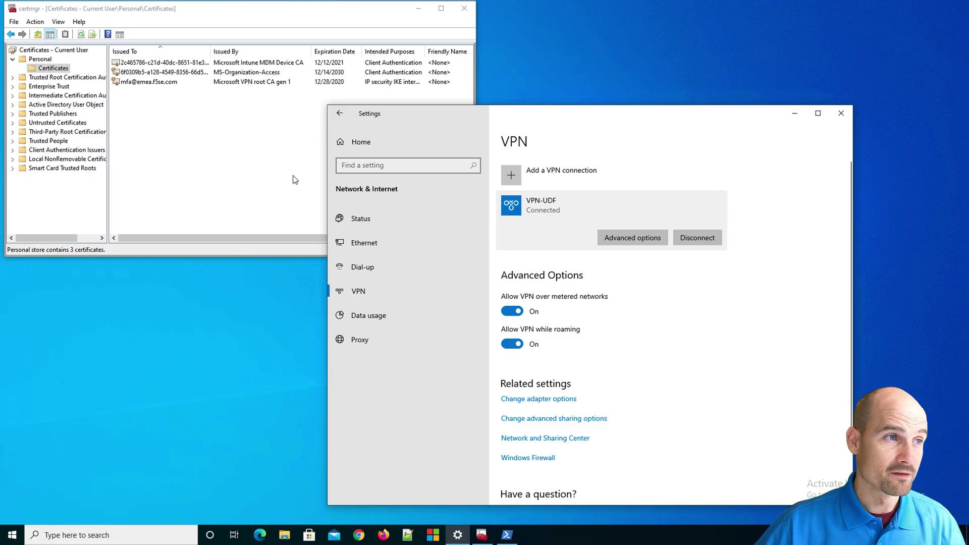
# Refresh the Personal certificate list in certmgr
pyautogui.click(250, 167)
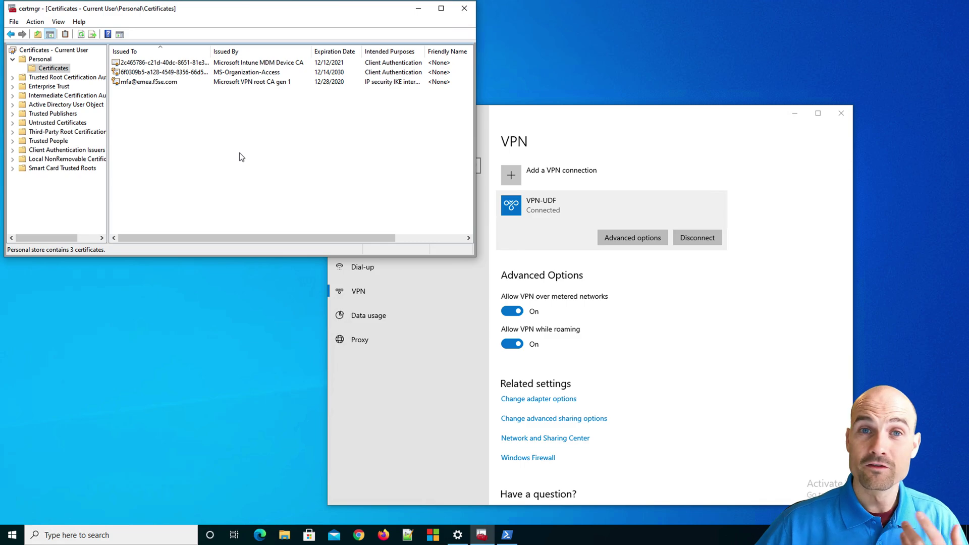
pyautogui.rightClick(239, 152)
pyautogui.click(267, 174)
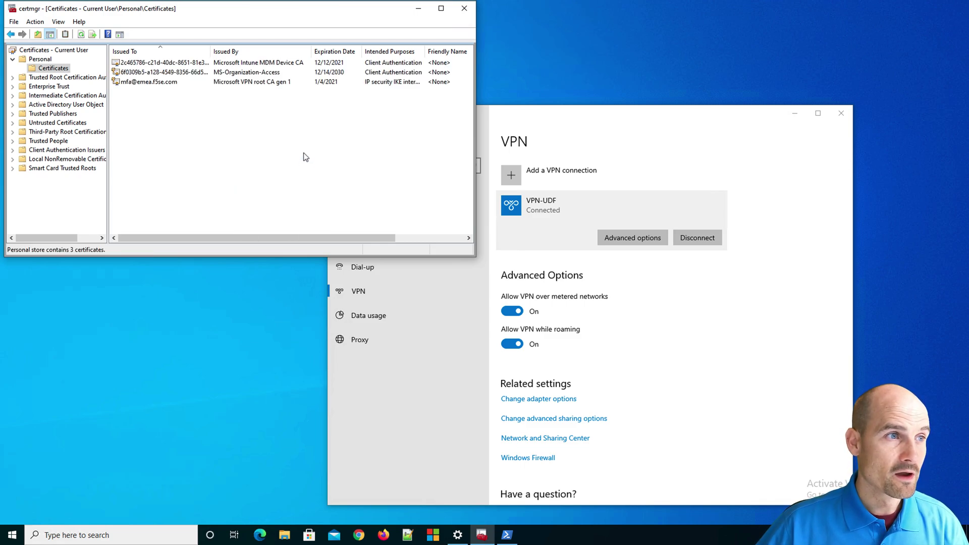
# Open the VPN user certificate's Details and check Valid from 8:29:13 and Valid to 9:34:13 AM
pyautogui.click(283, 82)
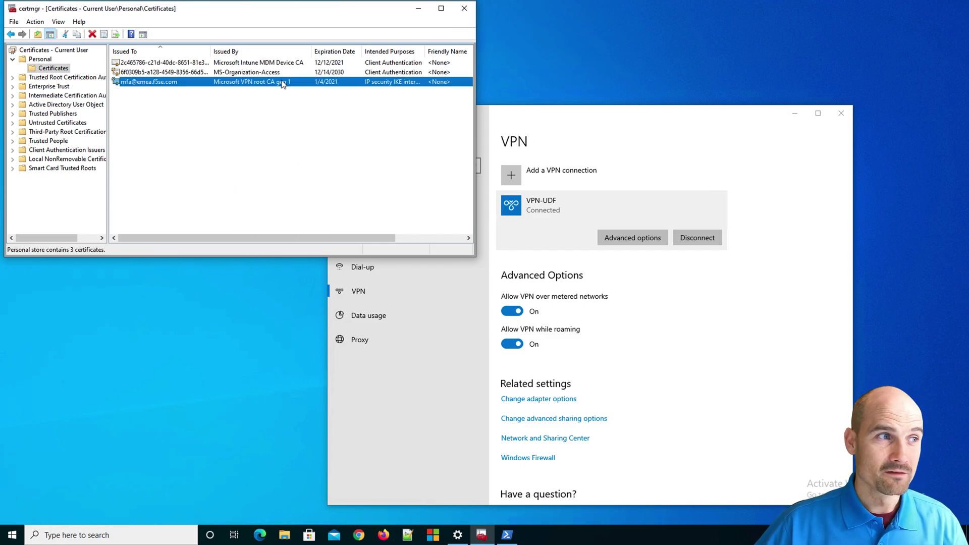
pyautogui.doubleClick(320, 83)
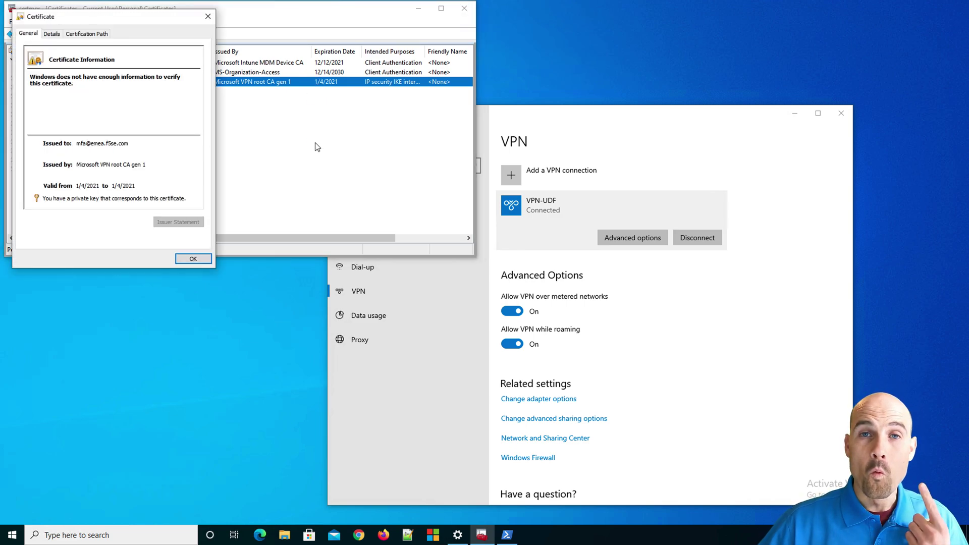
pyautogui.click(52, 34)
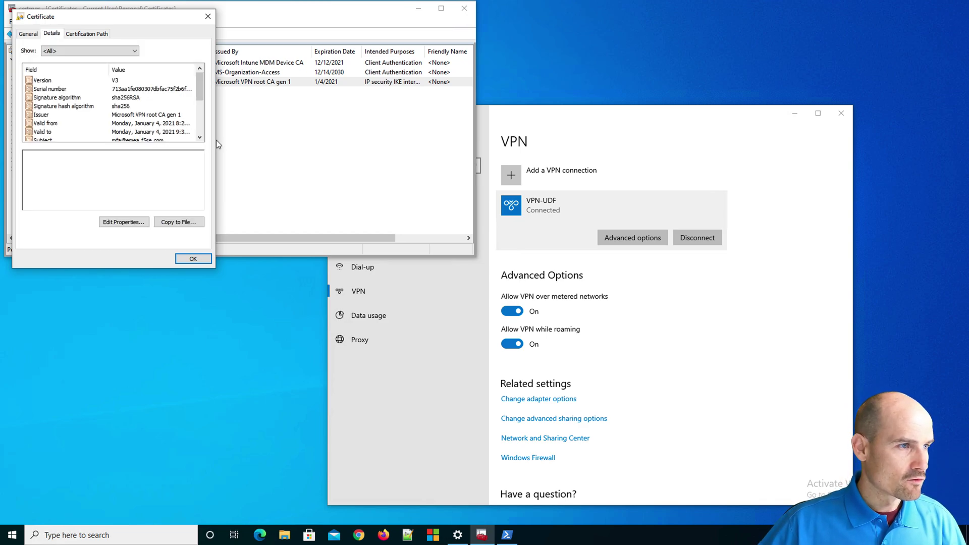
pyautogui.click(169, 124)
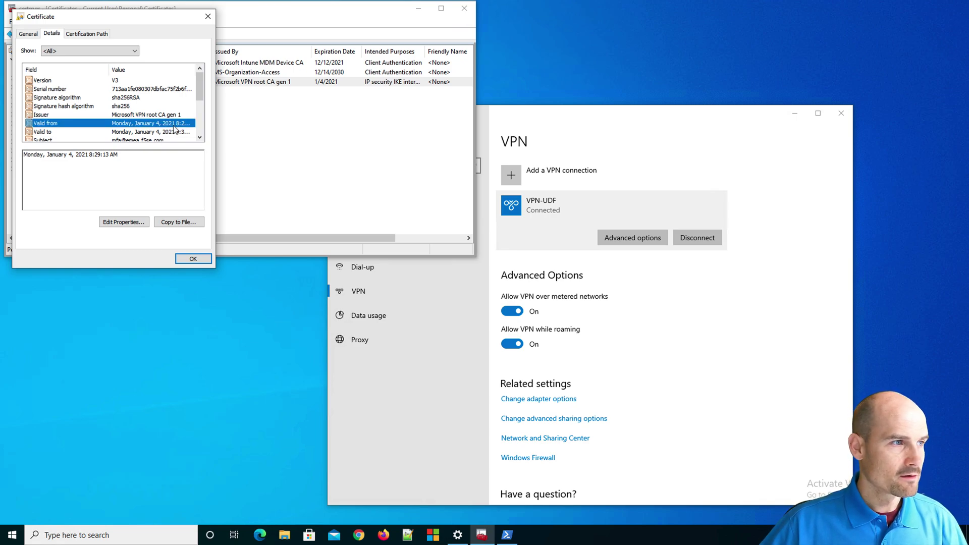
pyautogui.click(155, 132)
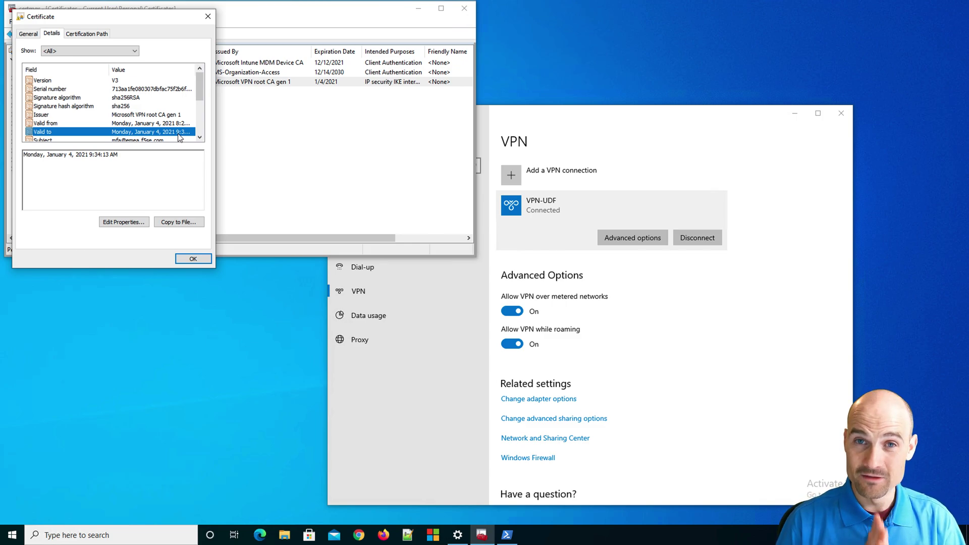
# Close the certificate dialog with OK, back to the Personal store's 3 certificates
pyautogui.click(192, 258)
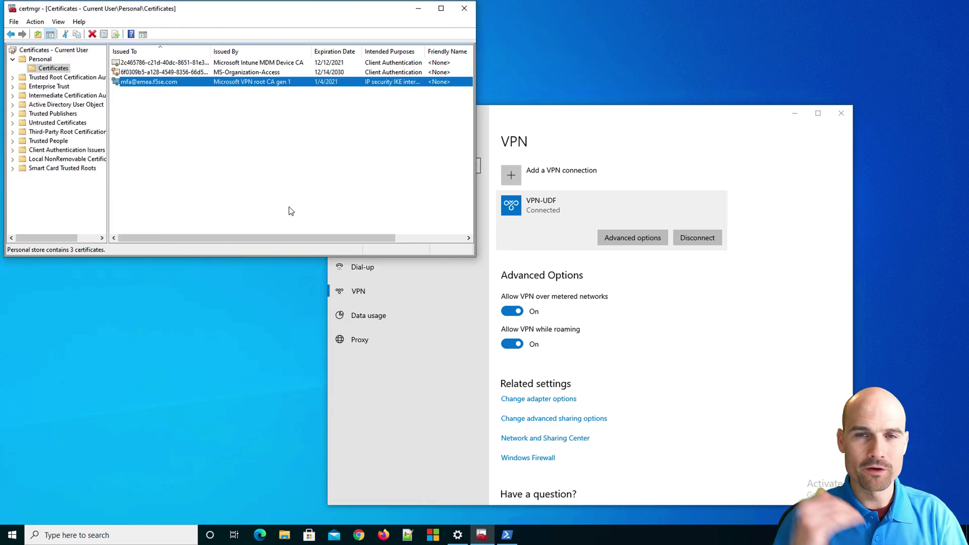